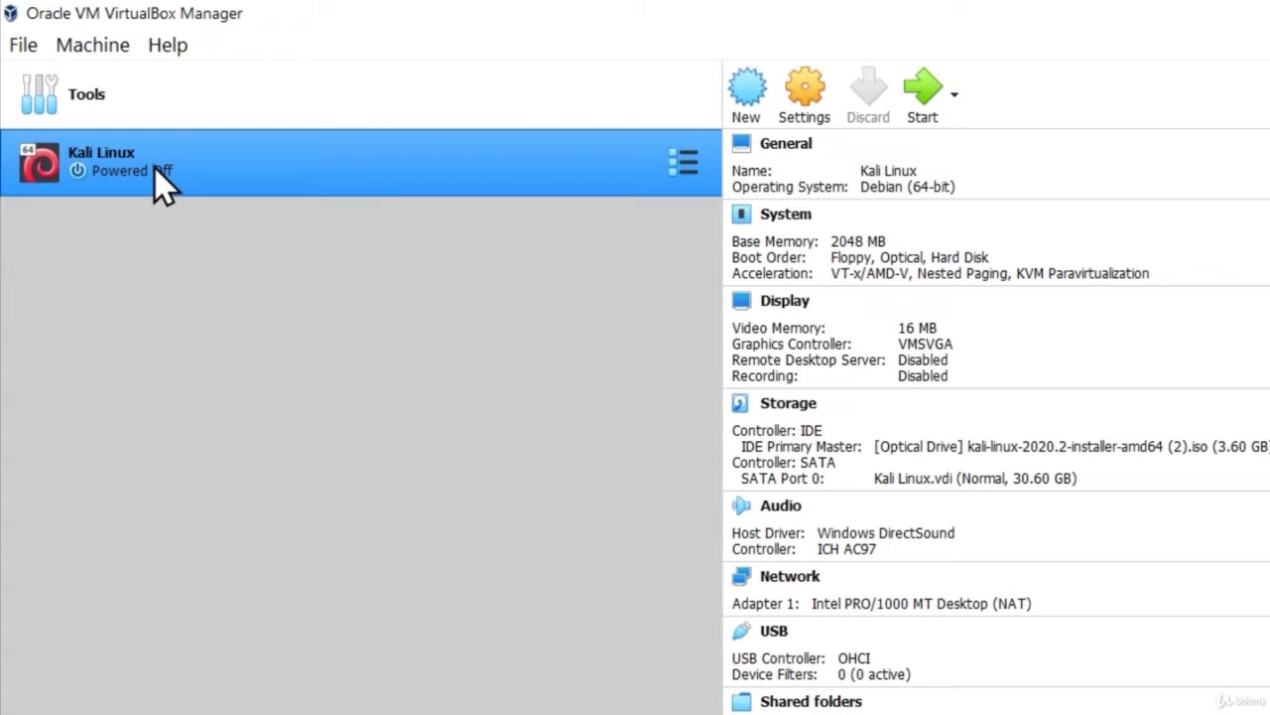
- Start the Kali Linux virtual machine, maximize its window and launch the Graphical install
{"action": "left_click", "coordinate": [920, 85]}
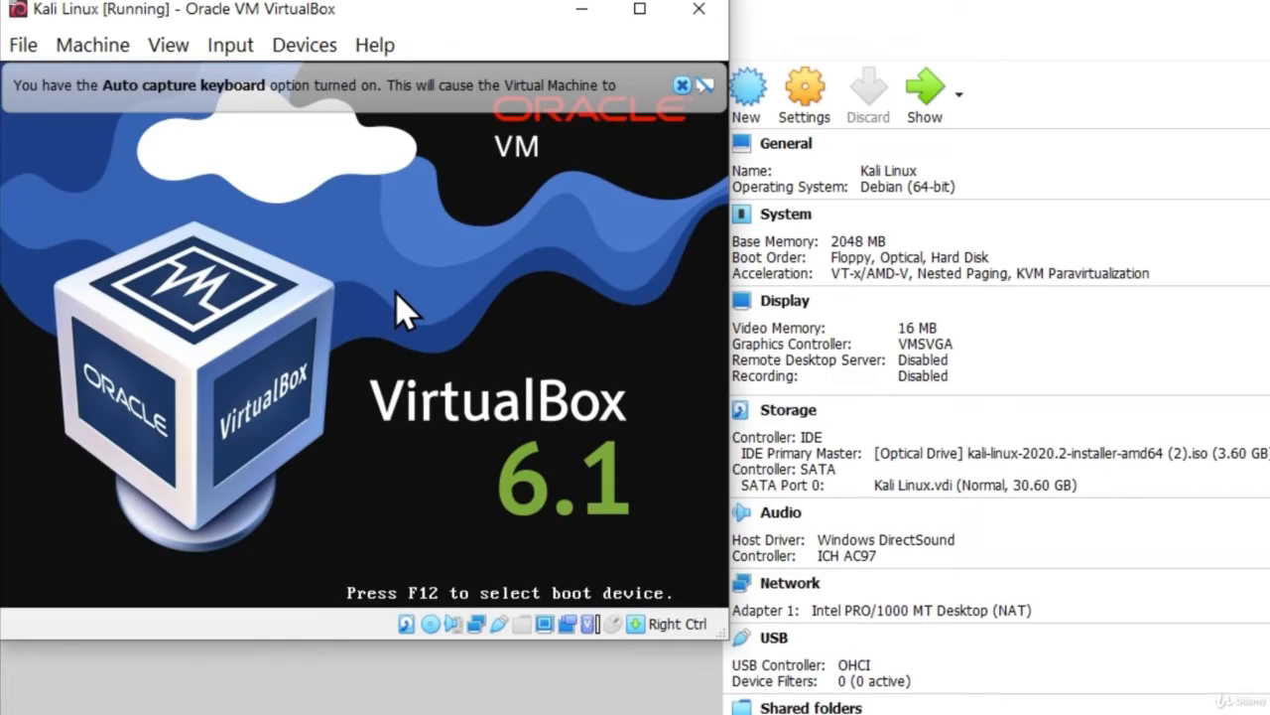
{"action": "left_click", "coordinate": [681, 85]}
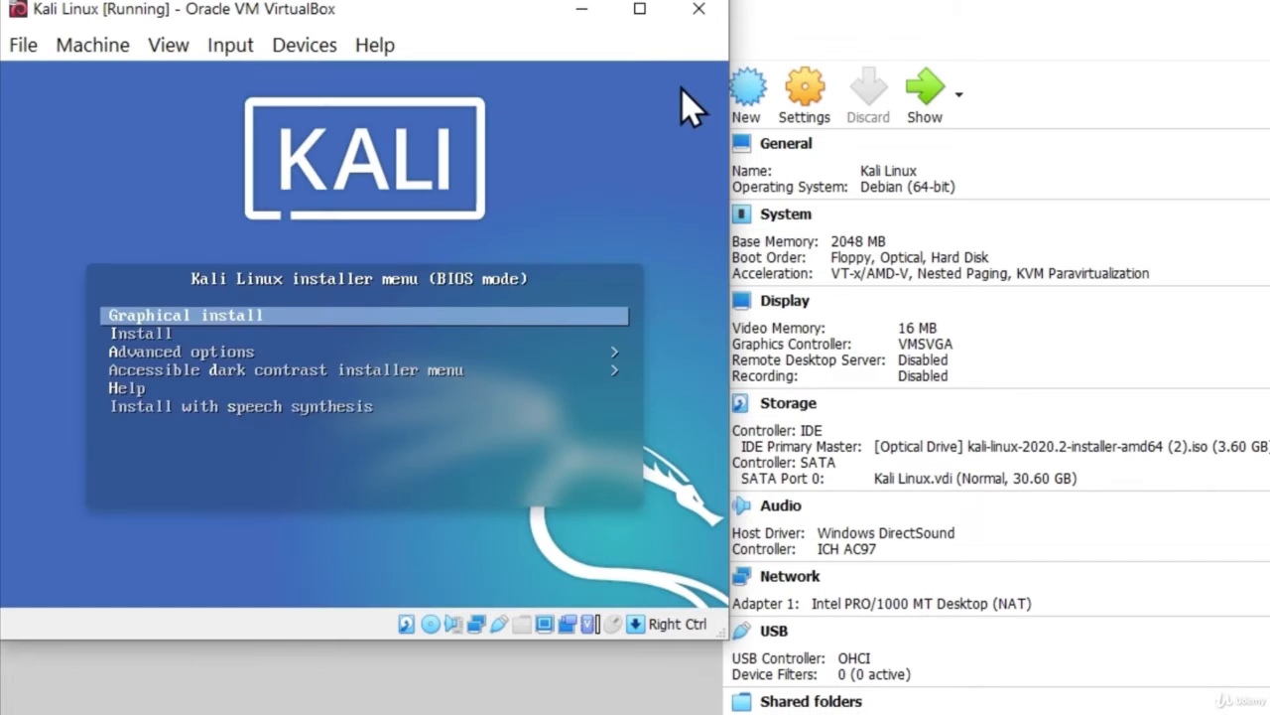
{"action": "left_click", "coordinate": [638, 14]}
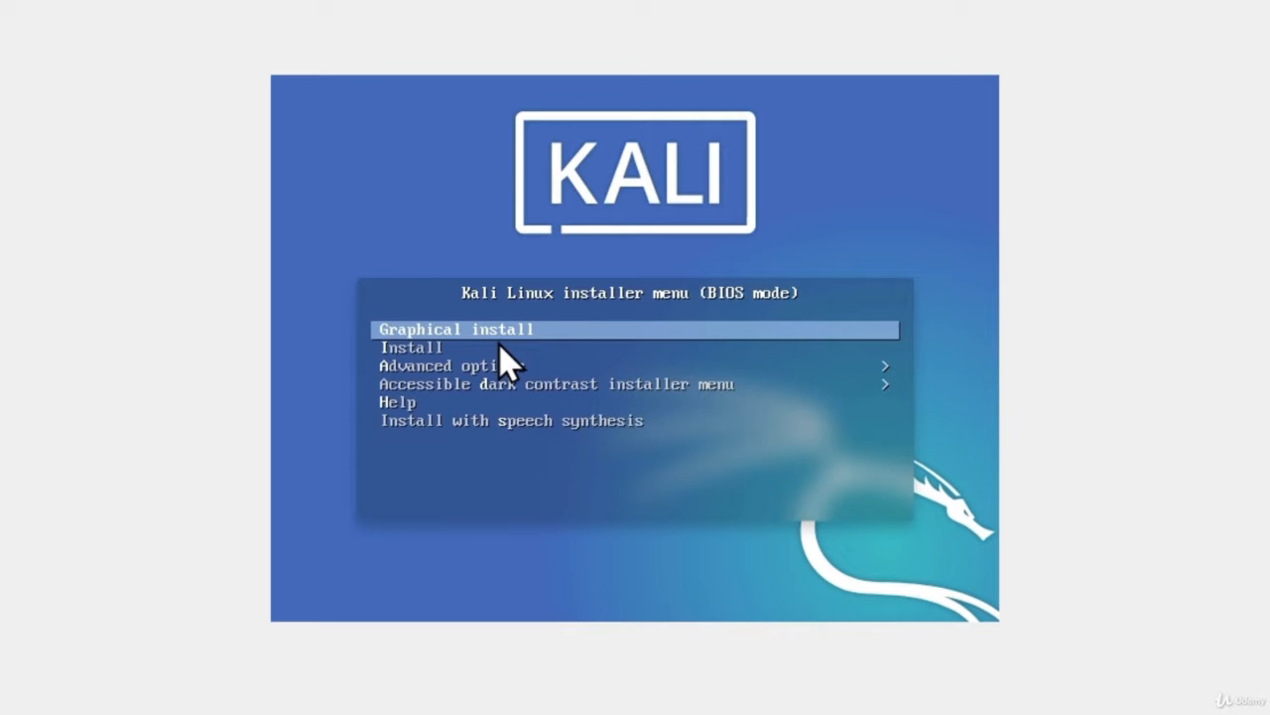
{"action": "key", "text": "Return"}
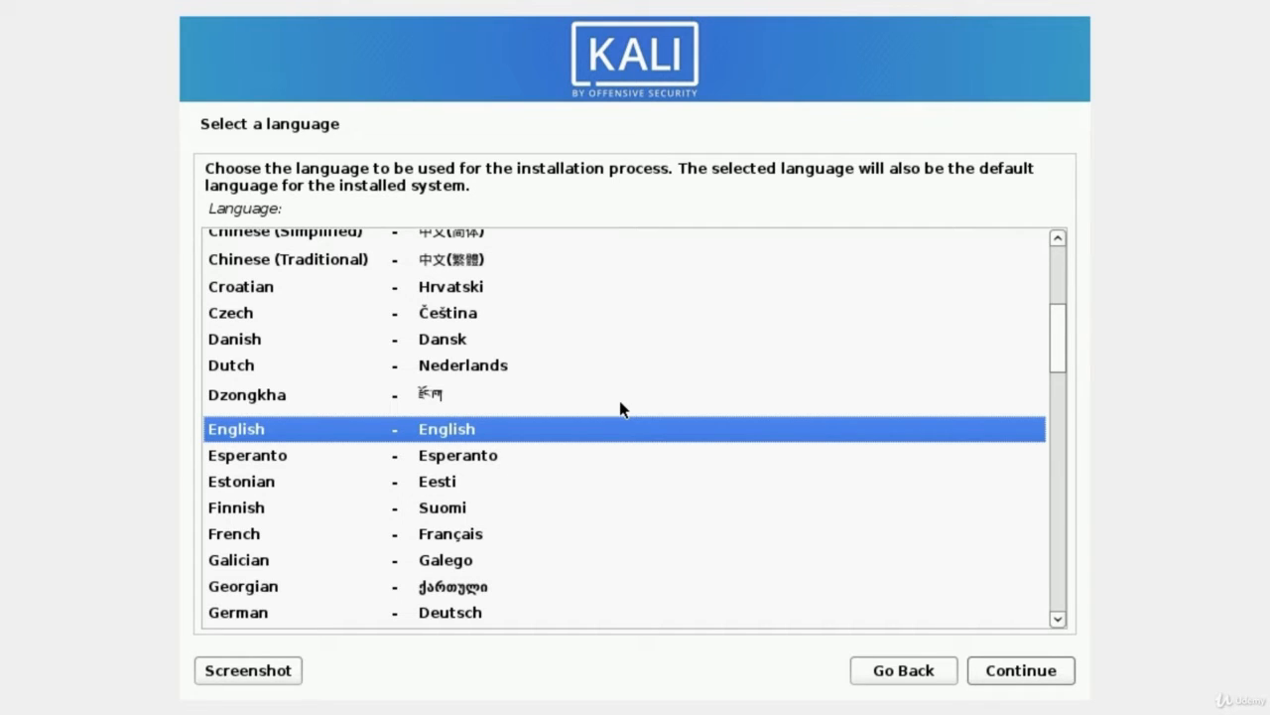
- Set the installer language to English, the location to United States and the keymap to American English
{"action": "left_click", "coordinate": [240, 460]}
{"action": "left_click", "coordinate": [247, 434]}
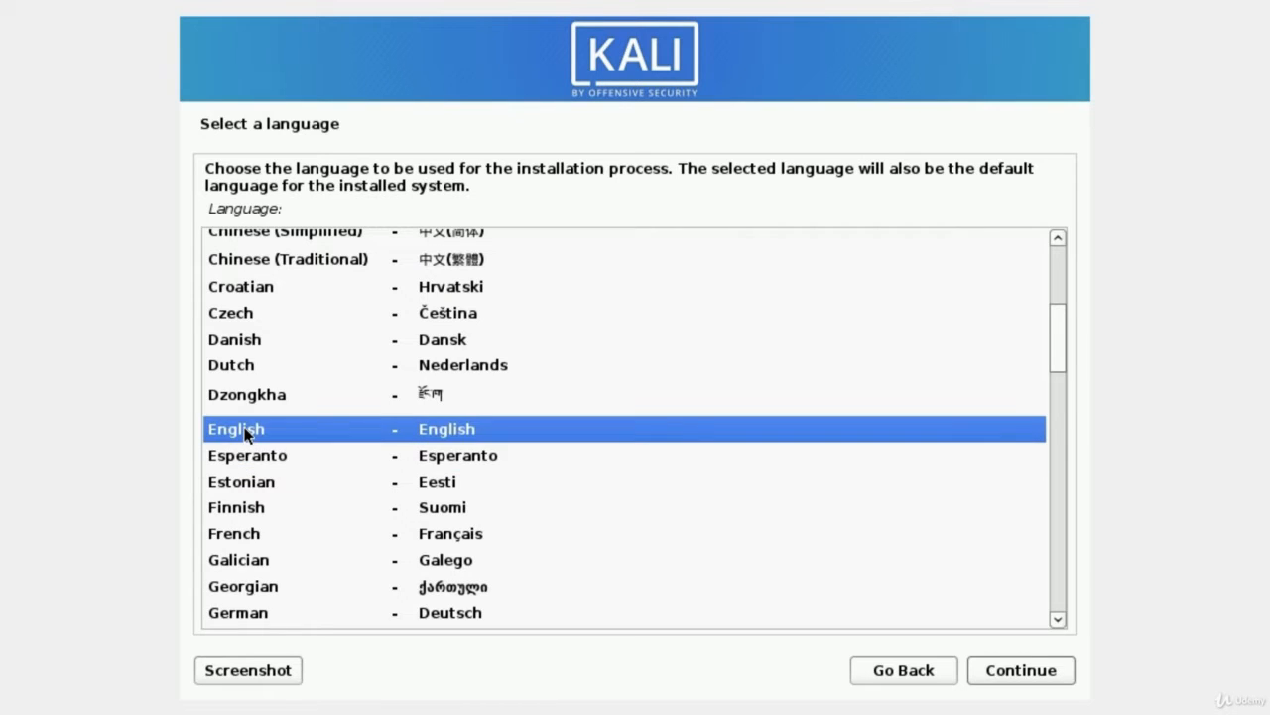
{"action": "left_click", "coordinate": [1006, 671]}
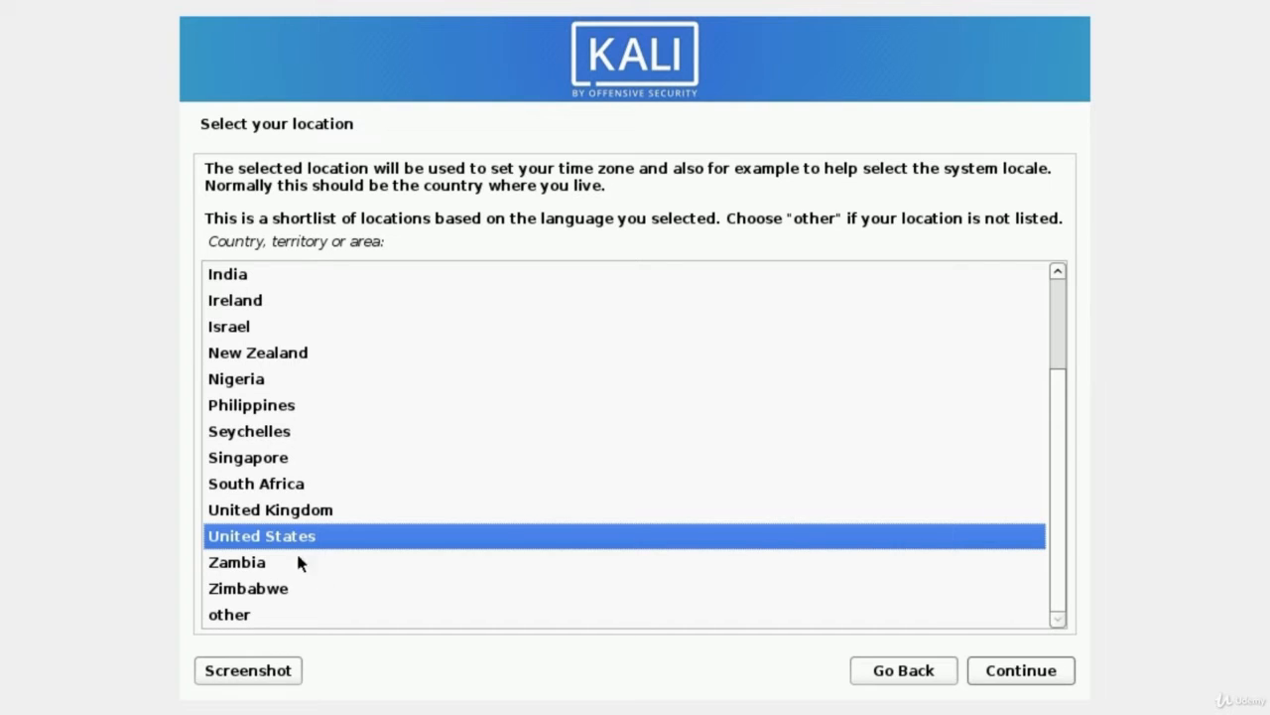
{"action": "left_click", "coordinate": [1022, 671]}
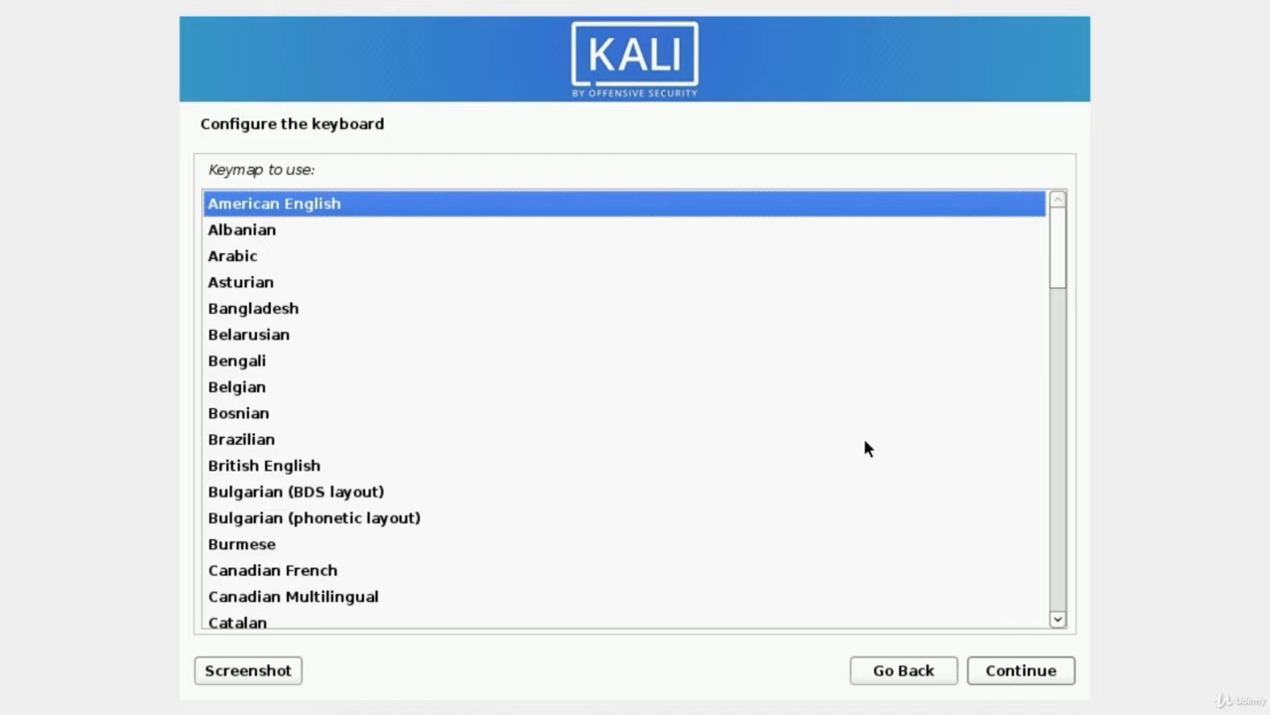
{"action": "left_click", "coordinate": [1015, 681]}
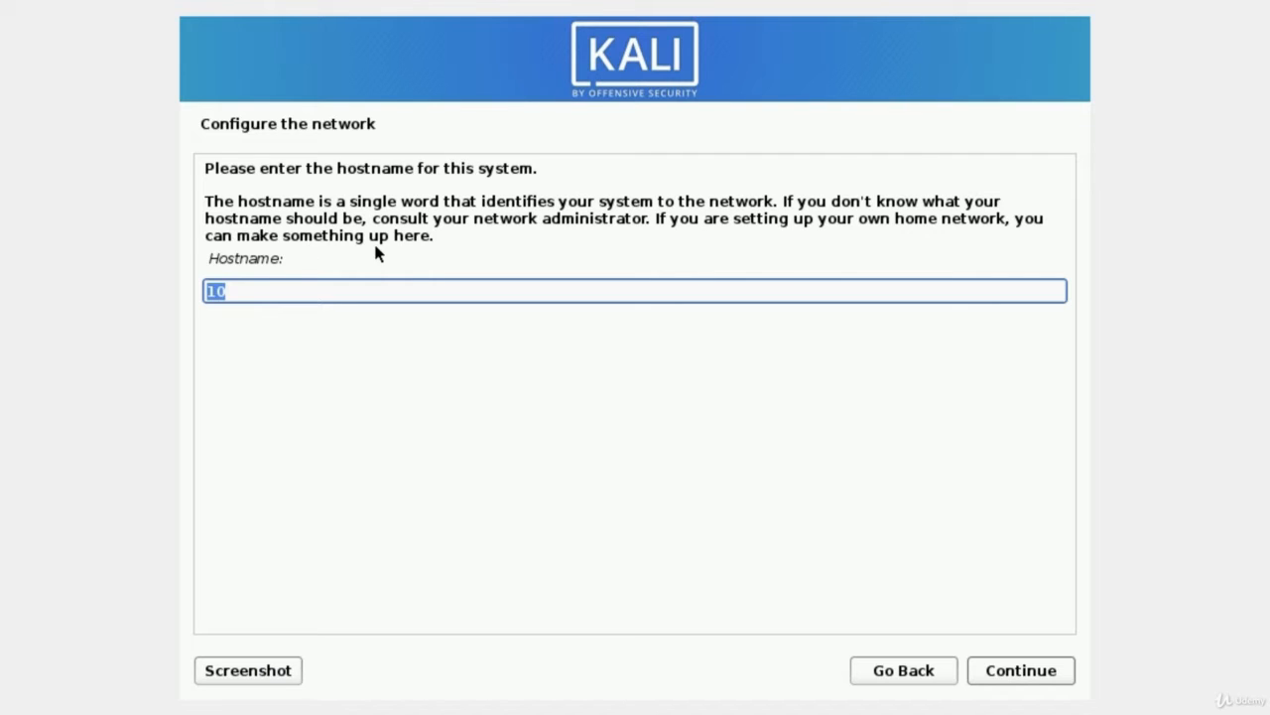
- Set the system's hostname to Kali and leave the domain name blank
{"action": "type", "text": "Kali"}
{"action": "left_click", "coordinate": [1024, 679]}
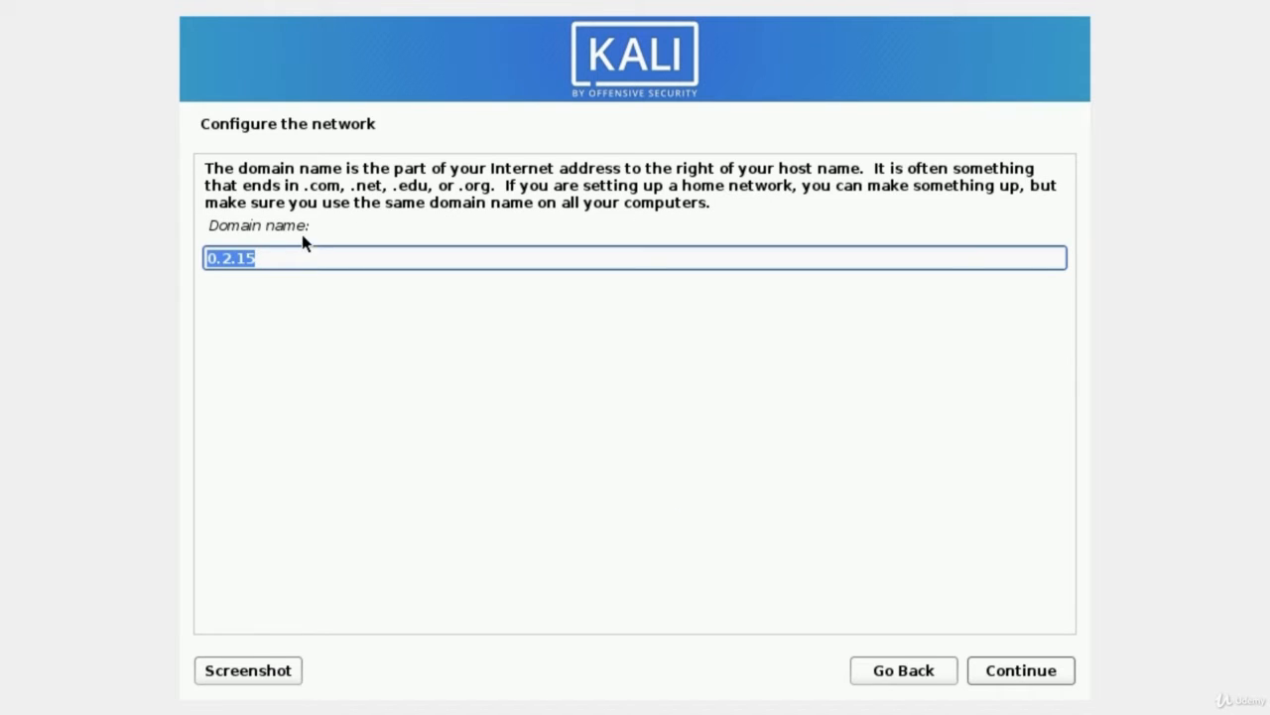
{"action": "key", "text": "BackSpace"}
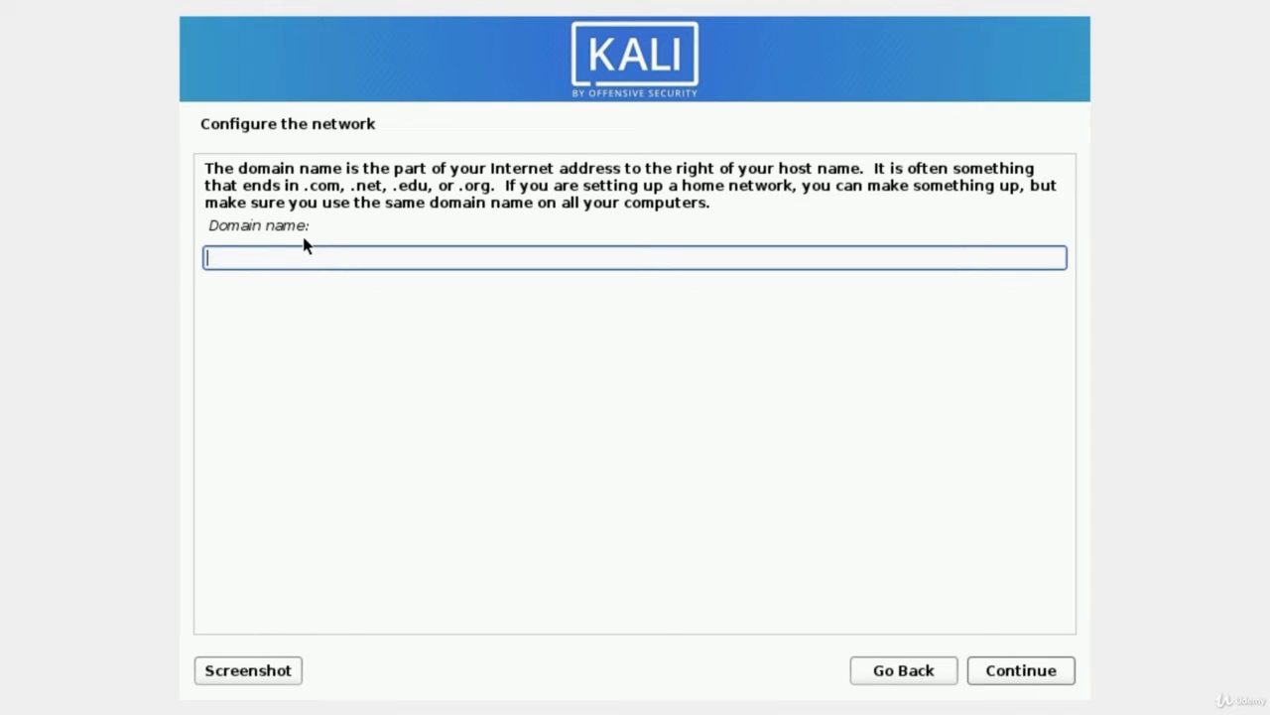
{"action": "left_click", "coordinate": [1014, 675]}
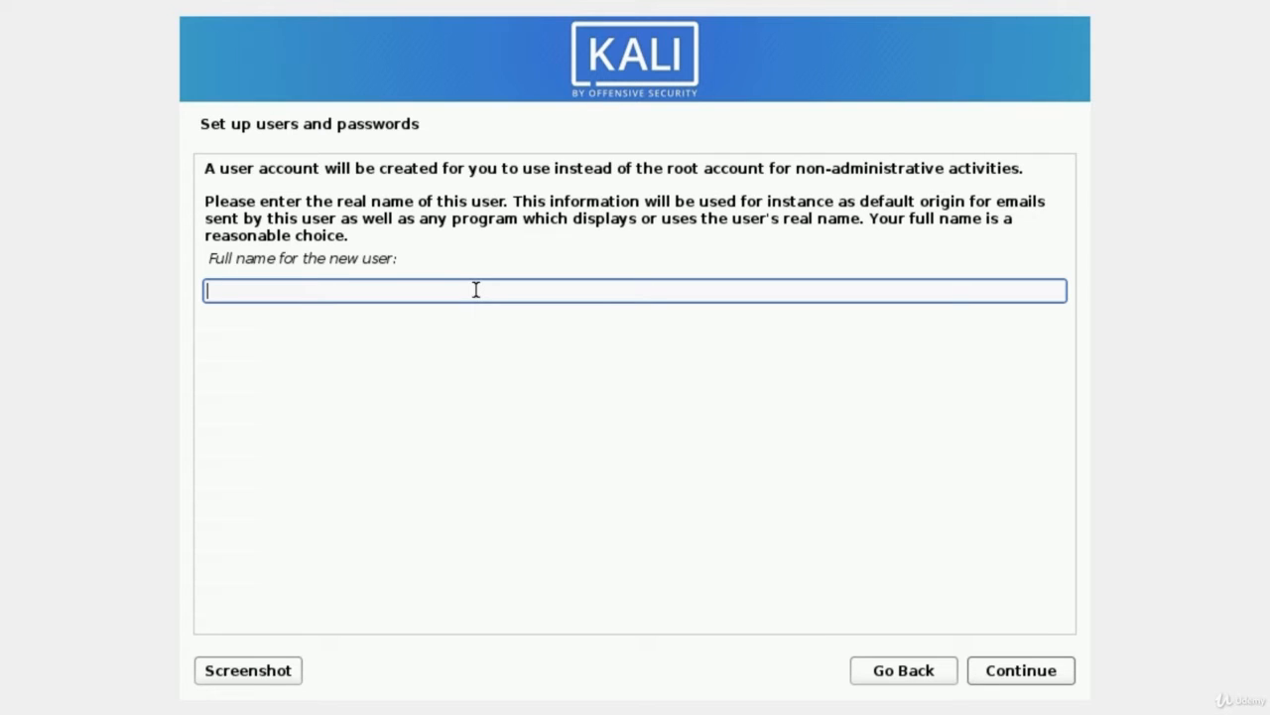
- Enter the new user's full name and accept the suggested account username
{"action": "type", "text": "MrHacker"}
{"action": "left_click", "coordinate": [1027, 681]}
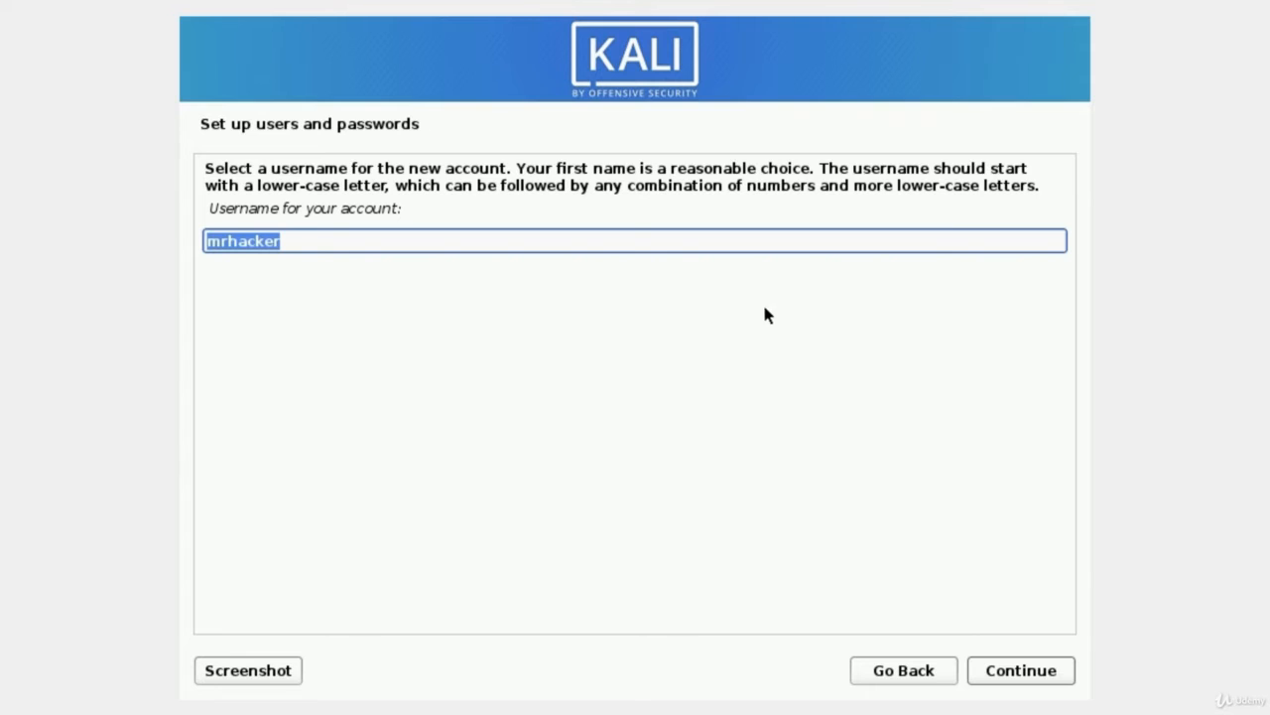
{"action": "left_click", "coordinate": [1019, 675]}
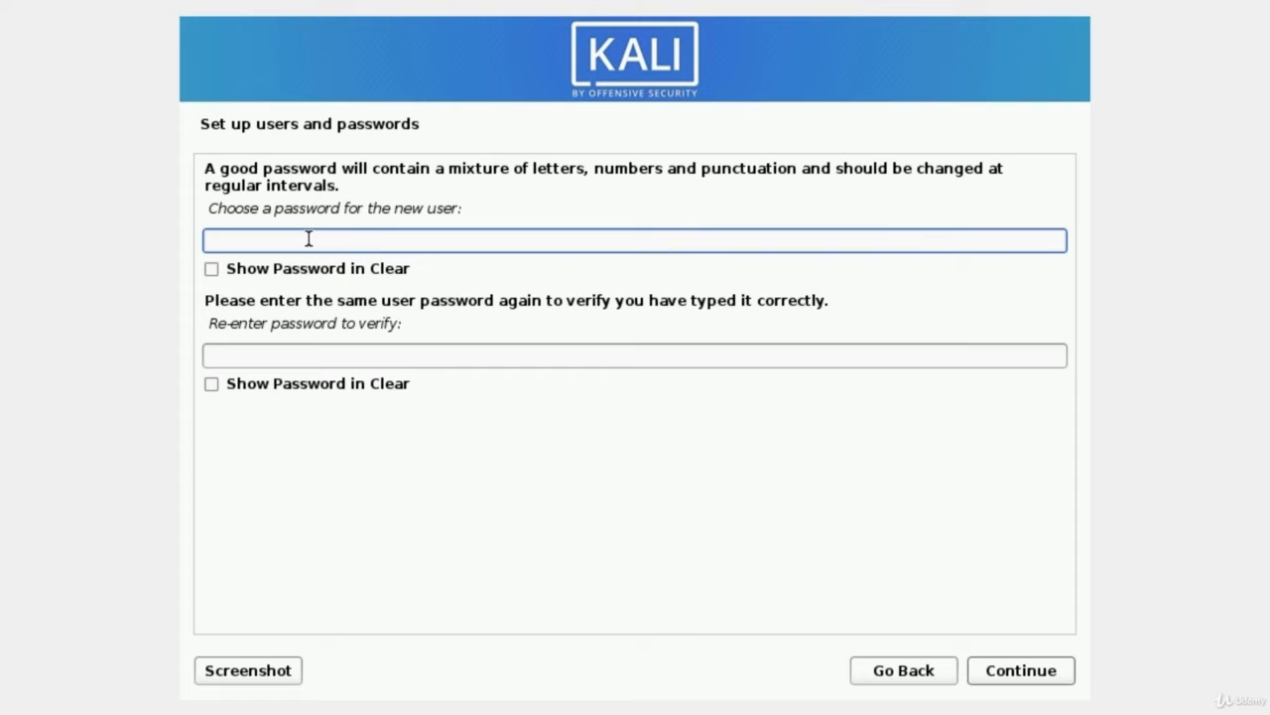
- Enter the new user's account password, repeat it for verification and submit it
{"action": "type", "text": "kali"}
{"action": "key", "text": "BackSpace"}
{"action": "key", "text": "BackSpace"}
{"action": "key", "text": "BackSpace"}
{"action": "key", "text": "BackSpace"}
{"action": "type", "text": "●●●●●●●●"}
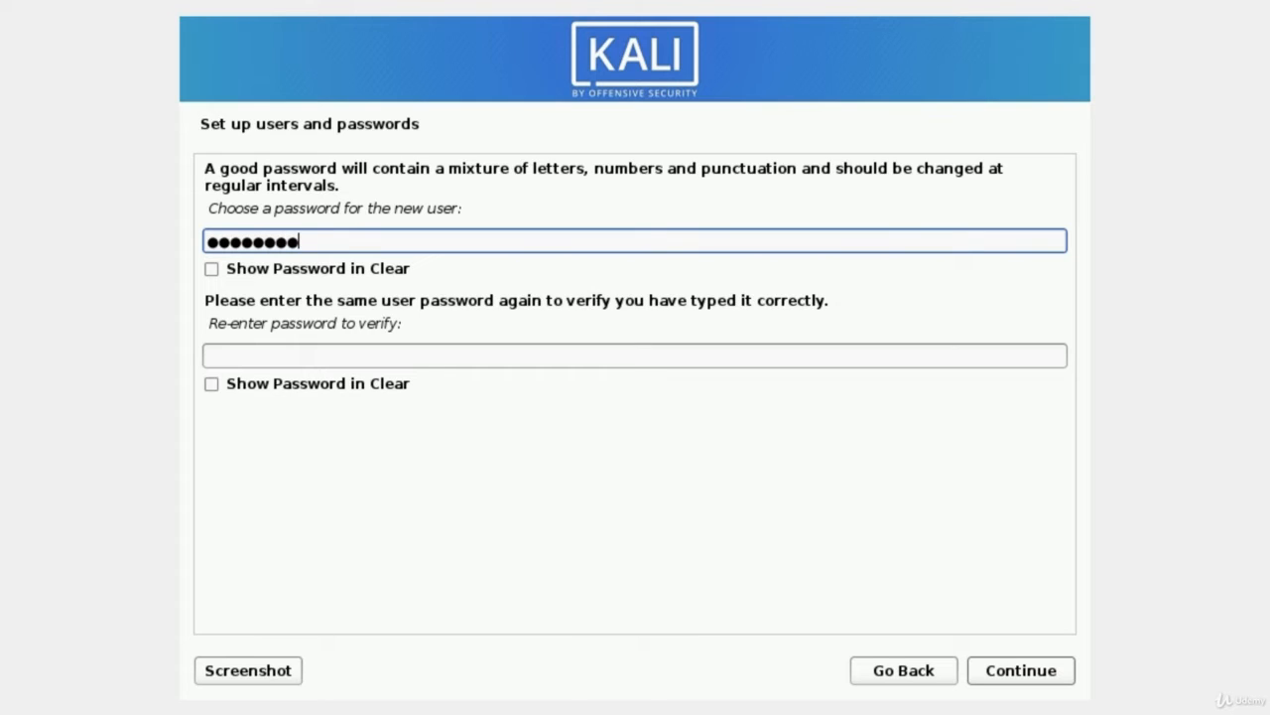
{"action": "key", "text": "Tab"}
{"action": "key", "text": "Tab"}
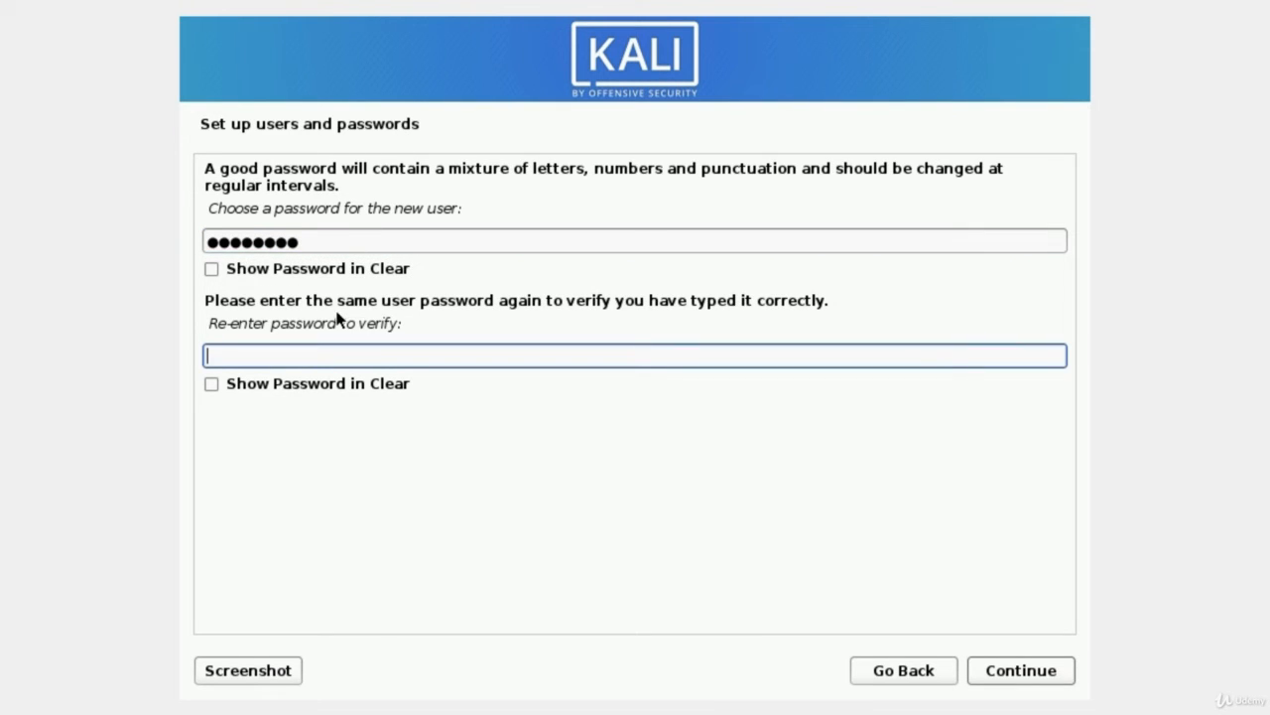
{"action": "type", "text": "●●●●●●●●"}
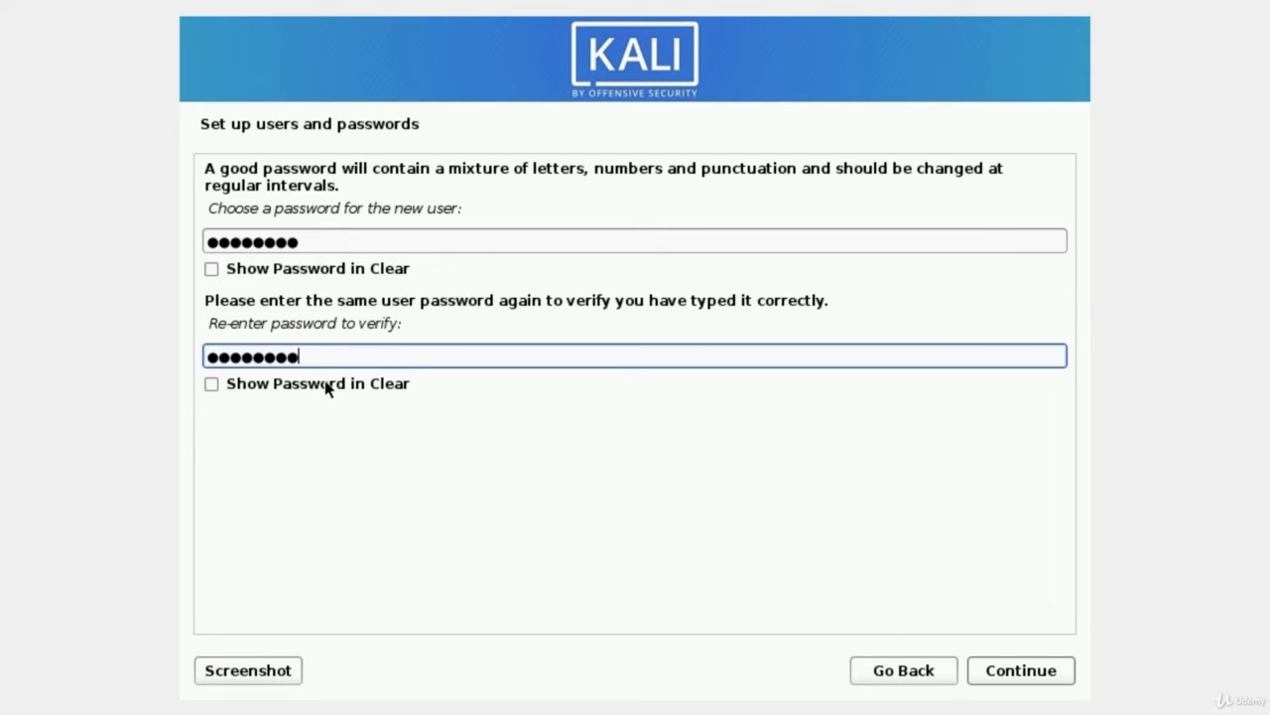
{"action": "left_click", "coordinate": [1019, 673]}
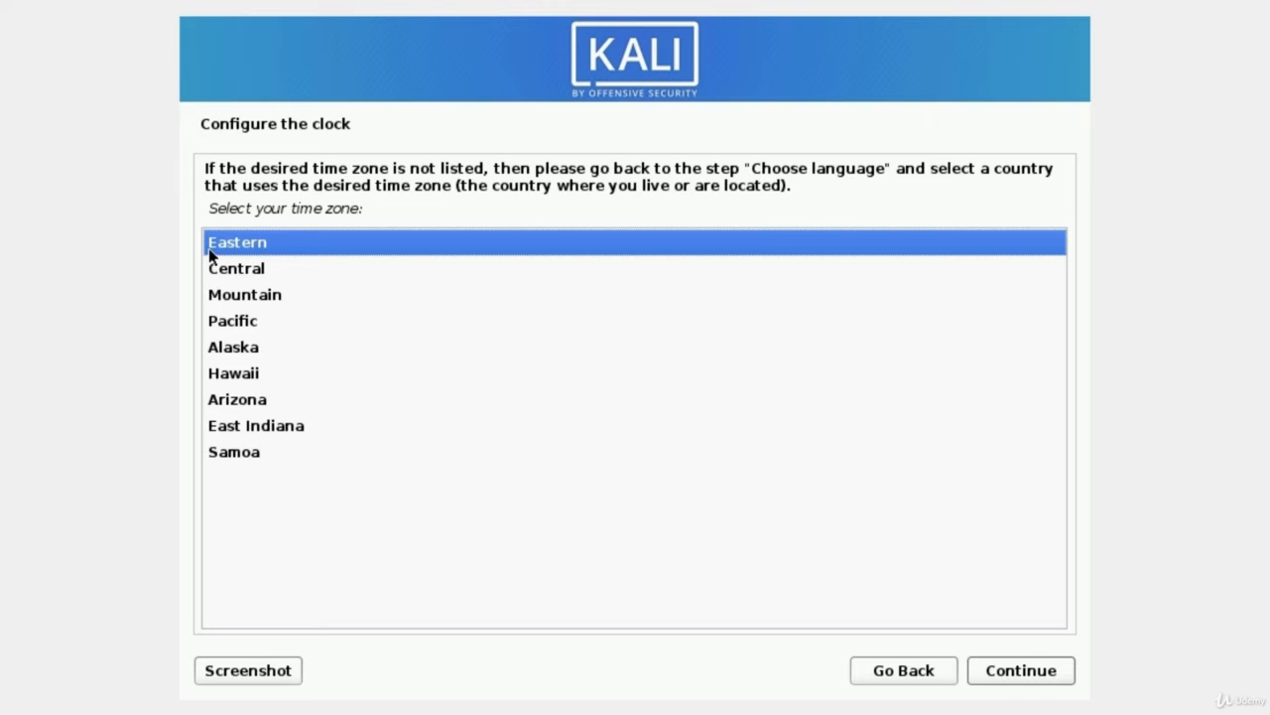
- Choose the Eastern time zone and set guided partitioning of the entire VBOX HARDDISK with all files in one partition
{"action": "left_click", "coordinate": [1022, 681]}
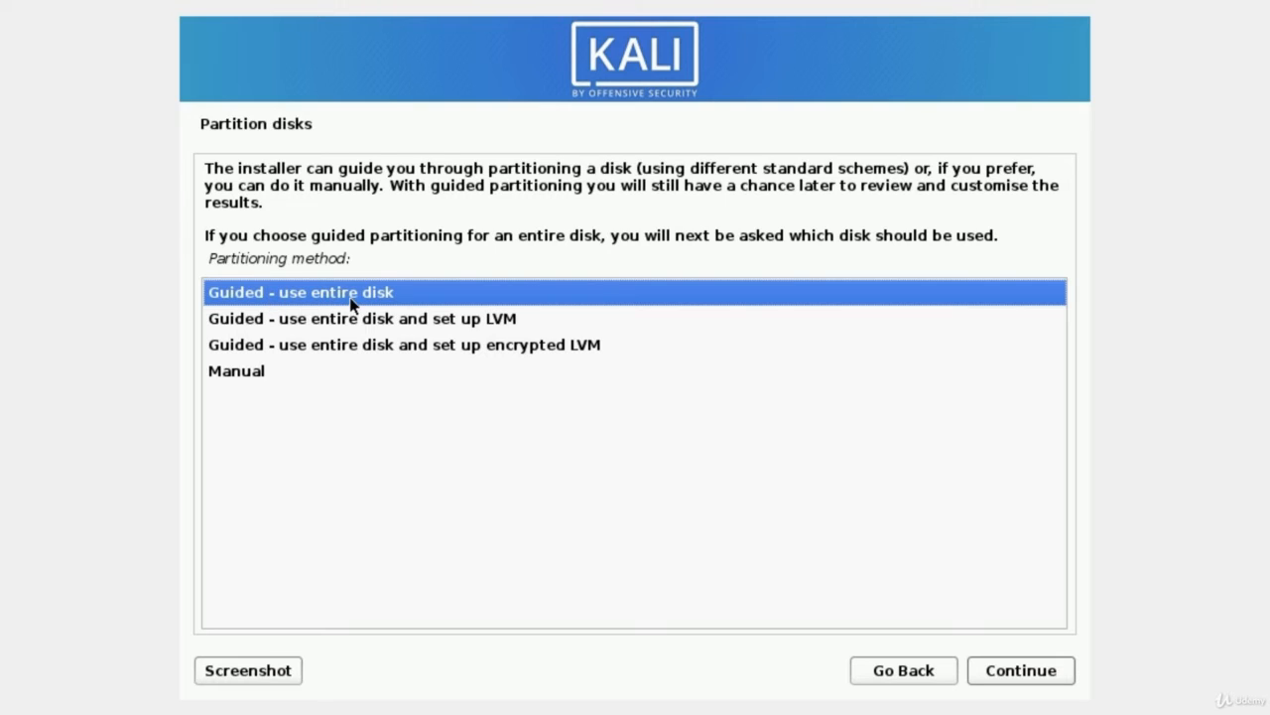
{"action": "left_click", "coordinate": [1004, 678]}
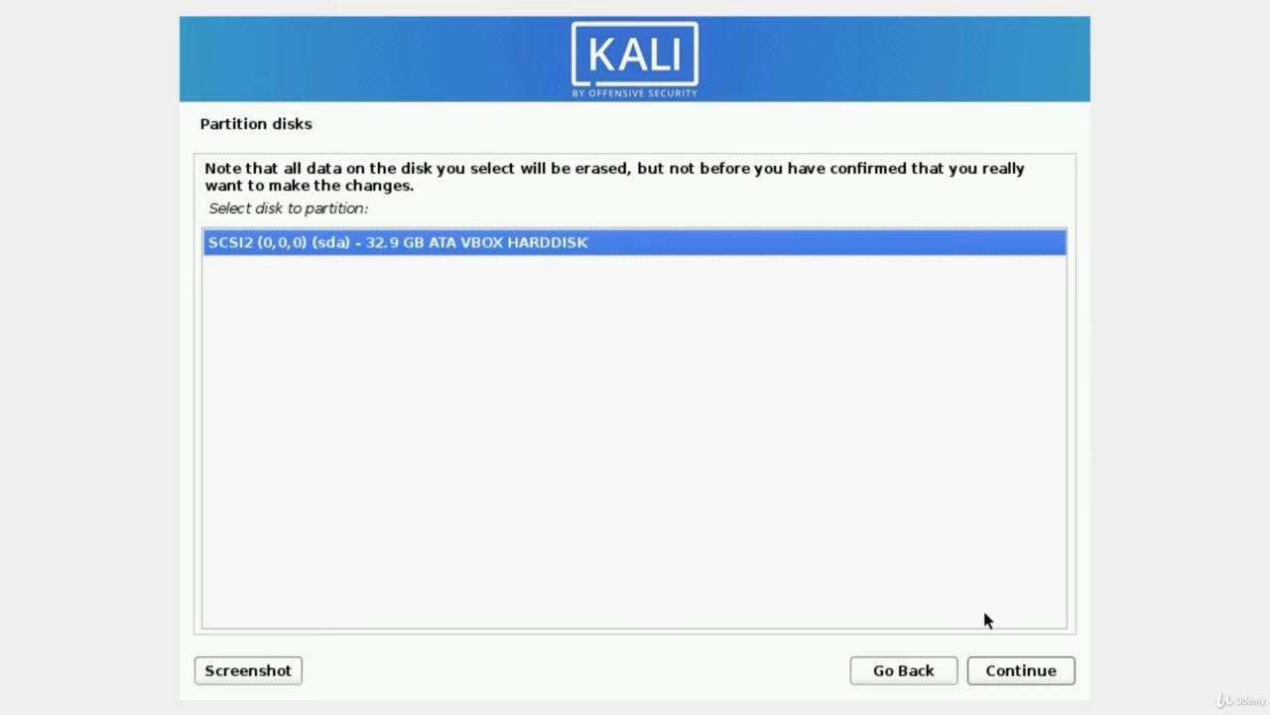
{"action": "left_click", "coordinate": [1000, 670]}
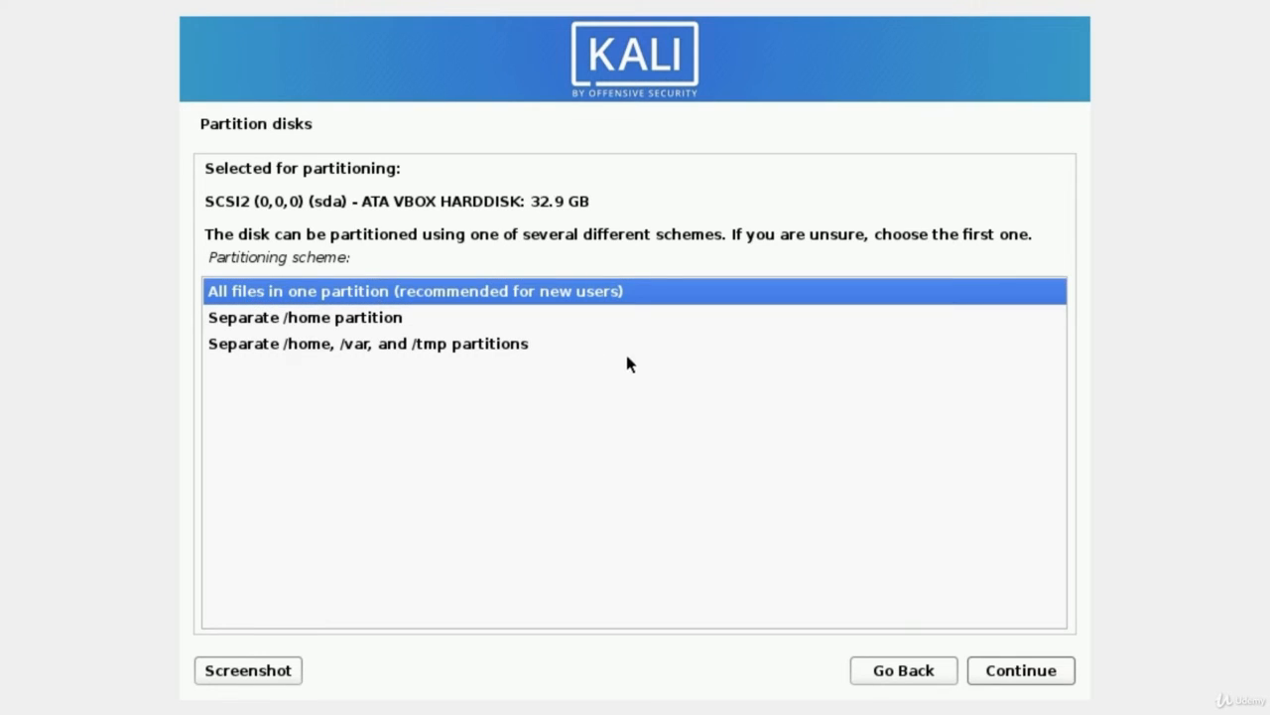
{"action": "left_click", "coordinate": [1024, 679]}
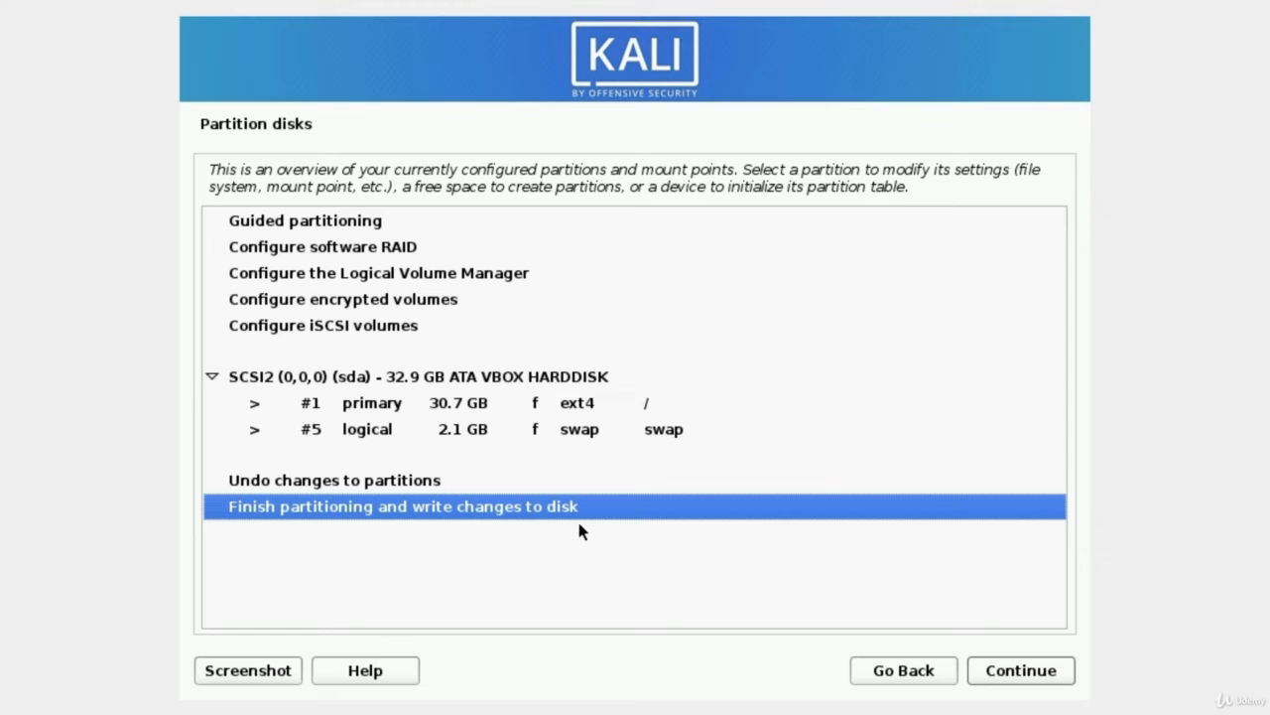
- Finish partitioning and confirm with Yes that the changes are written to the disk
{"action": "left_click", "coordinate": [1023, 681]}
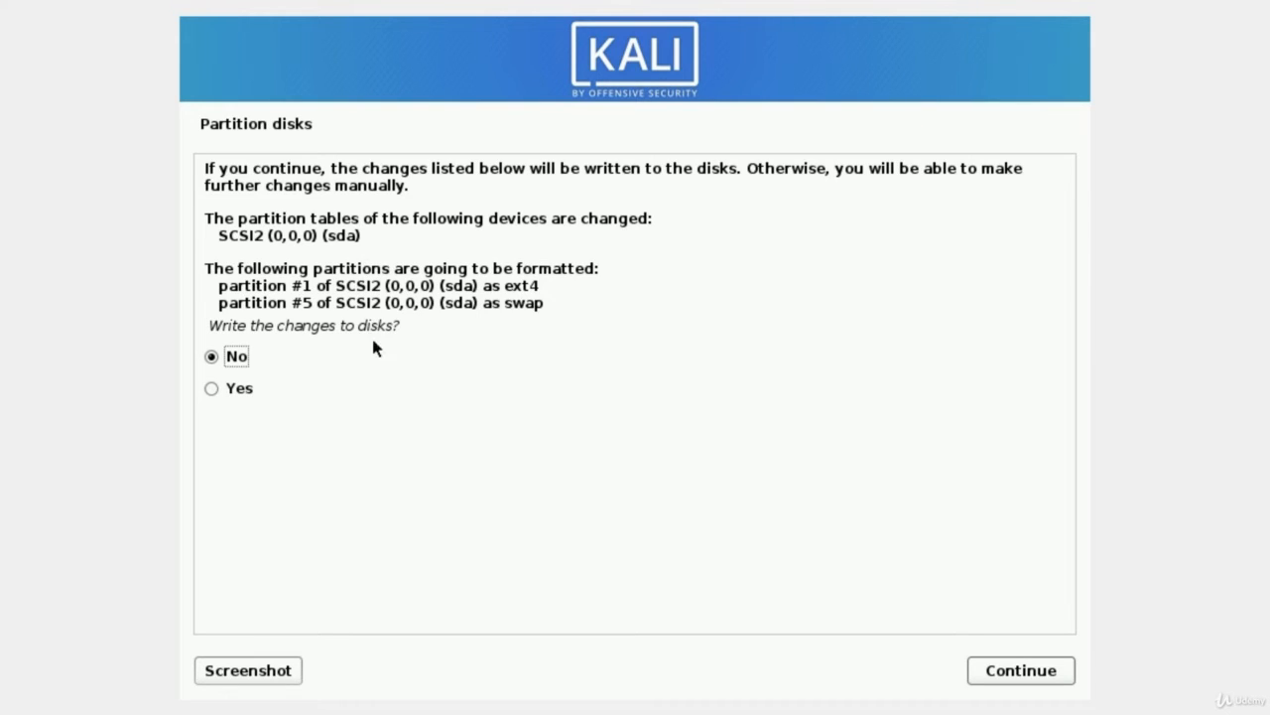
{"action": "left_click", "coordinate": [213, 390]}
{"action": "left_click", "coordinate": [1009, 679]}
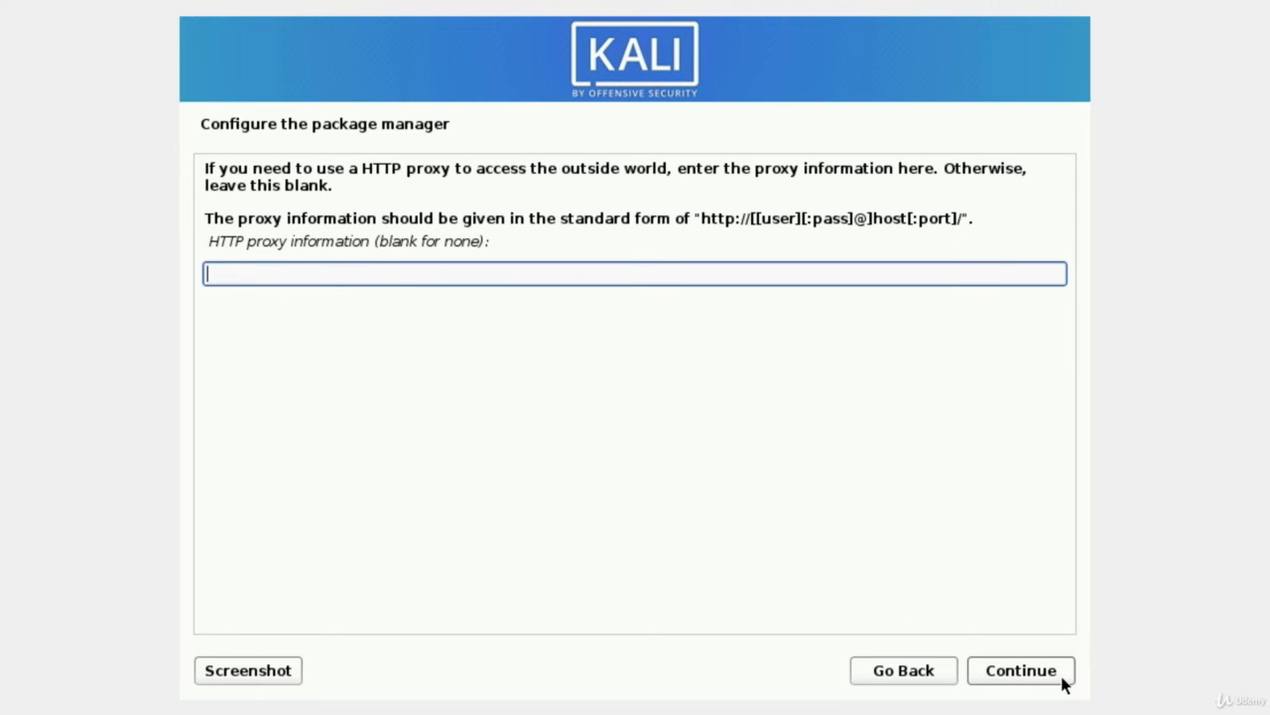
- Leave the HTTP proxy blank and install the software selection with the large tool collection added to the defaults
{"action": "left_click", "coordinate": [1030, 675]}
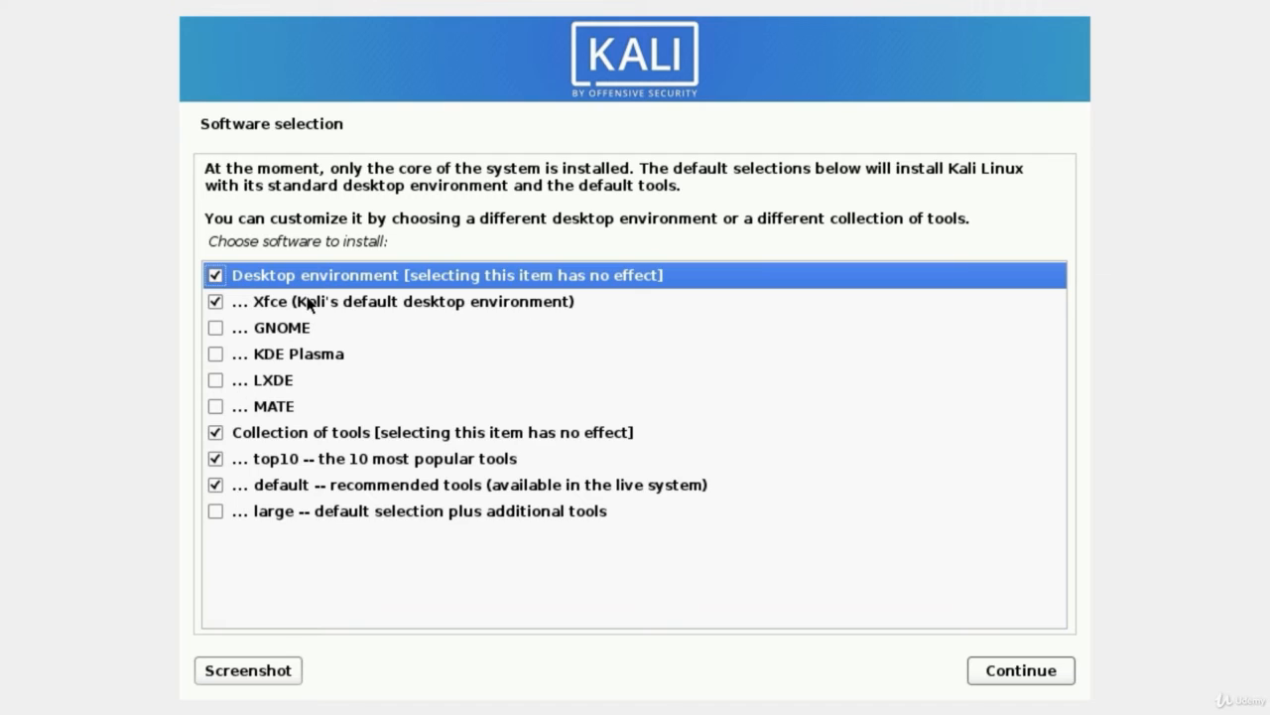
{"action": "left_click", "coordinate": [215, 511]}
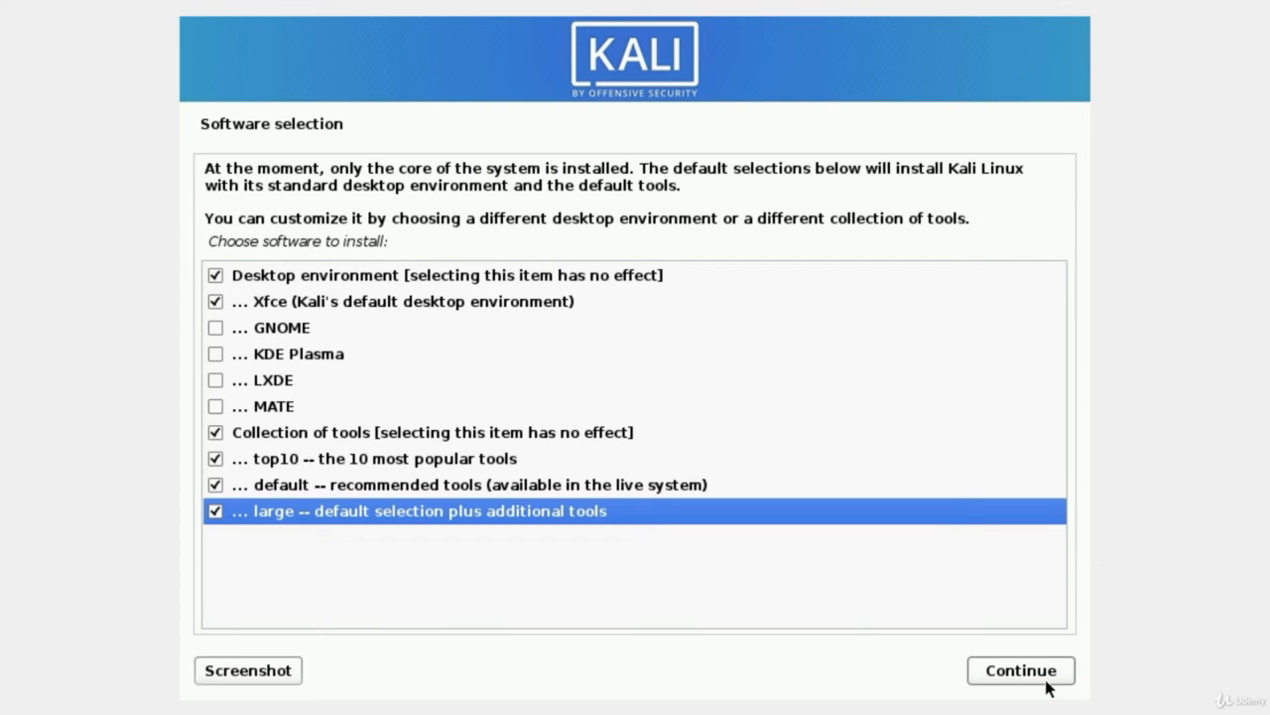
{"action": "left_click", "coordinate": [1001, 674]}
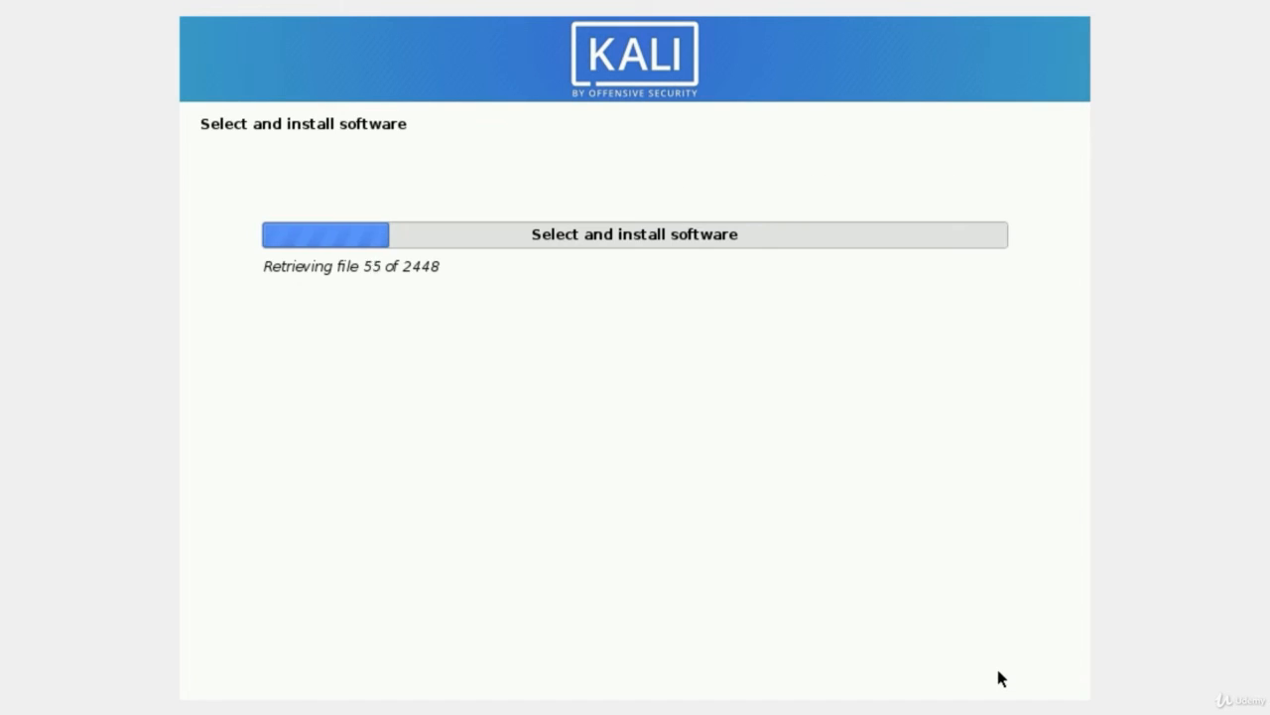